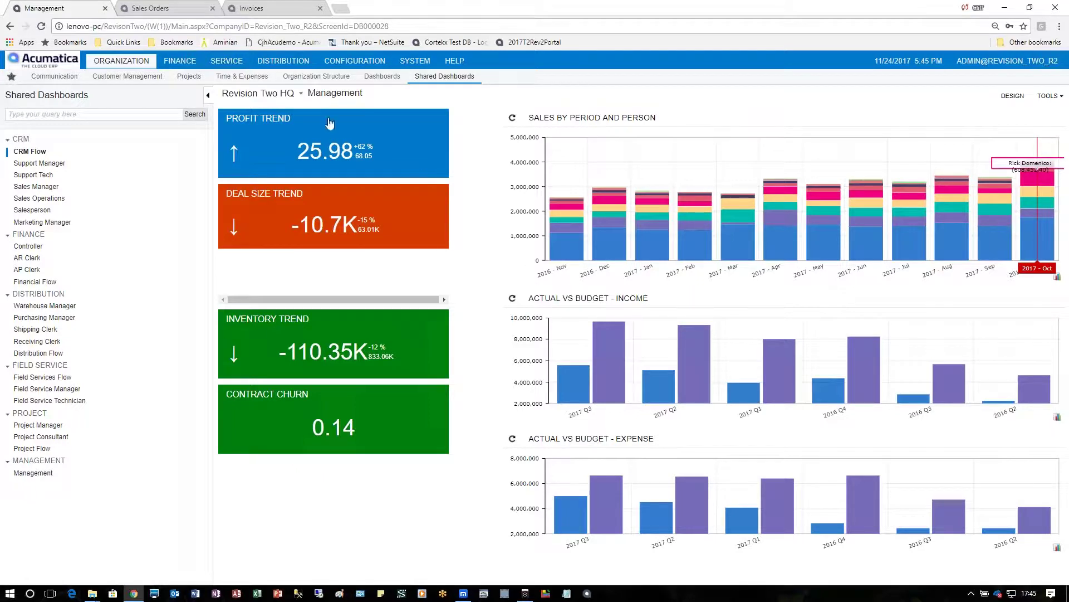
{"action": "left_click", "coordinate": [187, 9]}
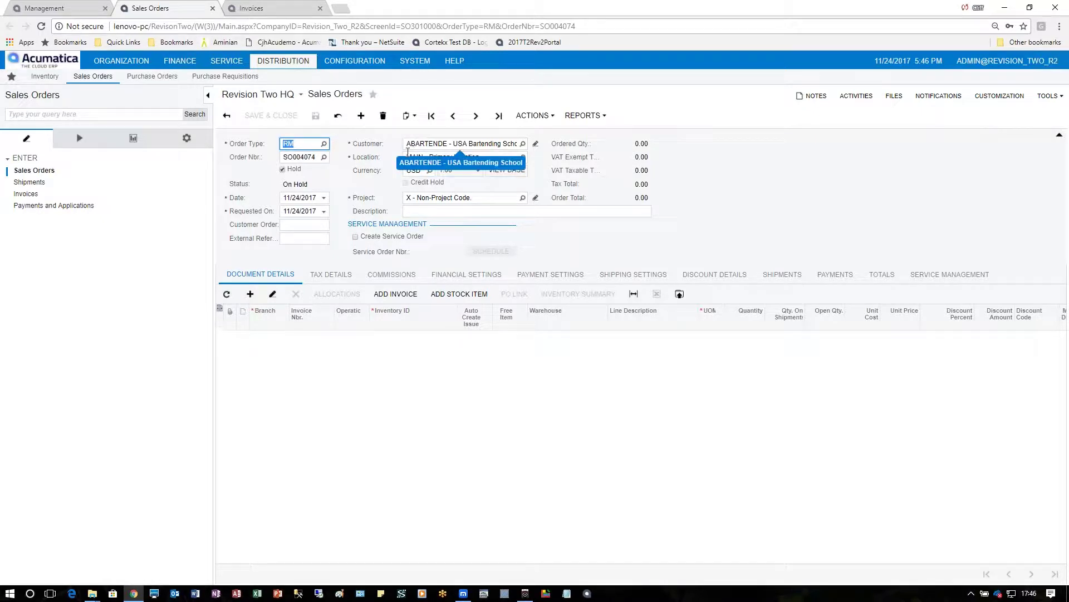
Add the Acer Laptop Computer line from invoice AR005413 to the return order
{"action": "left_click", "coordinate": [395, 295]}
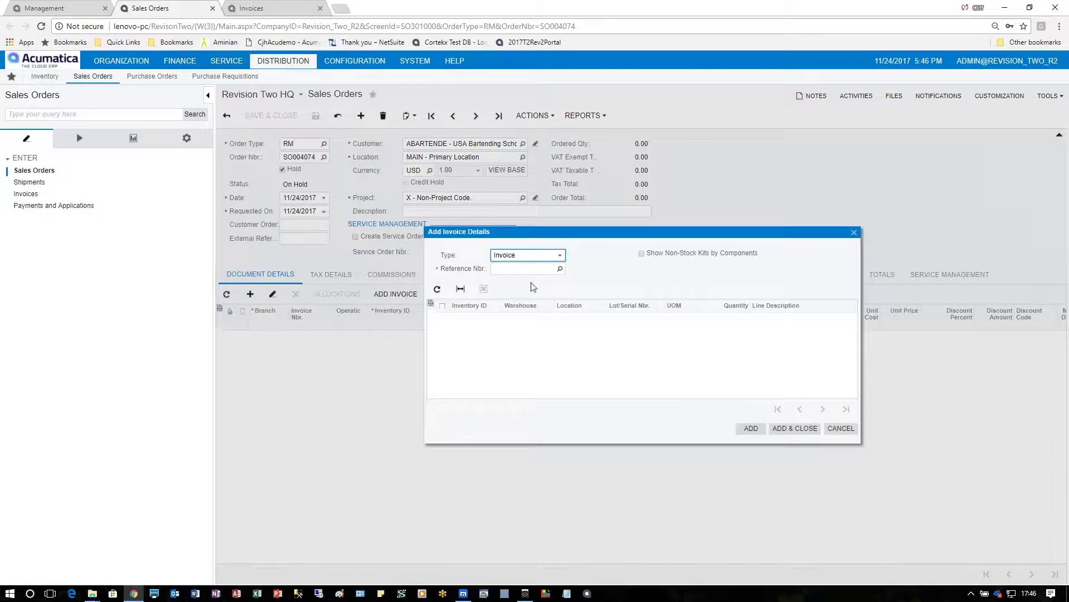
{"action": "left_click", "coordinate": [560, 268]}
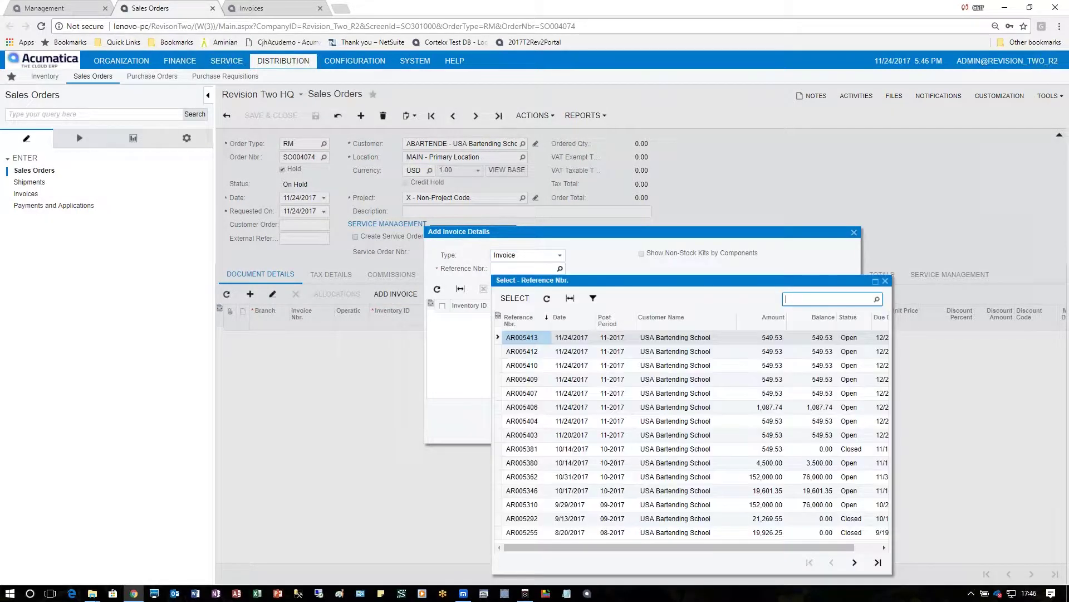
{"action": "double_click", "coordinate": [523, 338]}
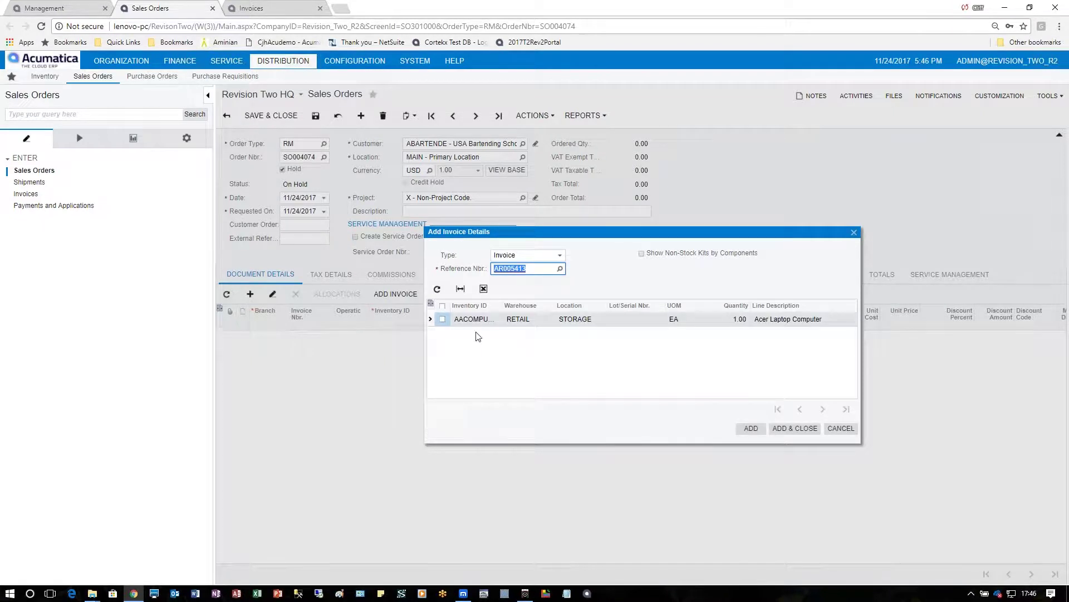
{"action": "left_click", "coordinate": [442, 320]}
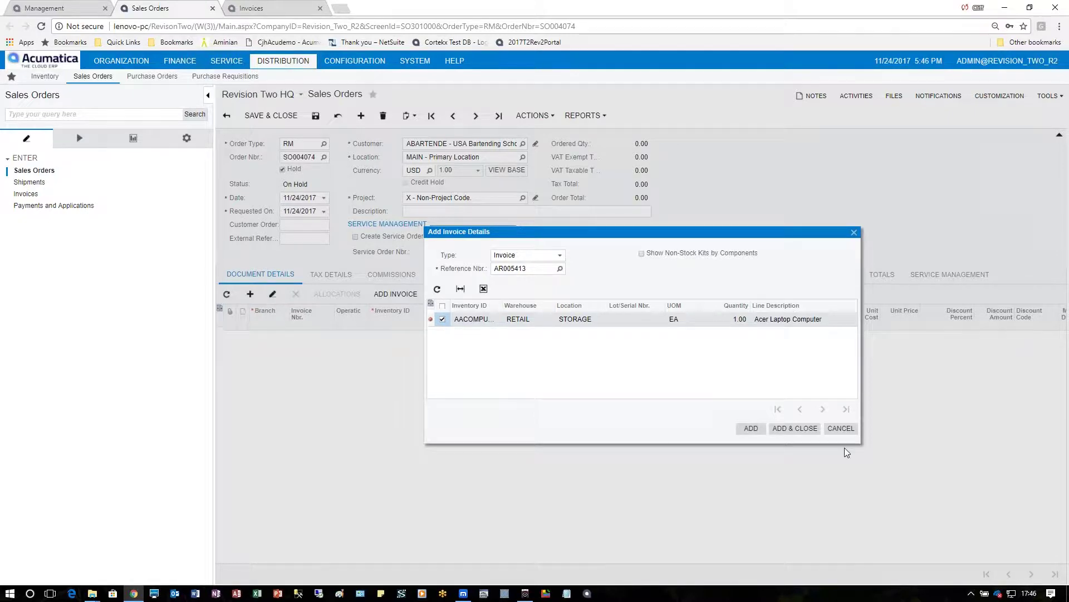
{"action": "left_click", "coordinate": [795, 427]}
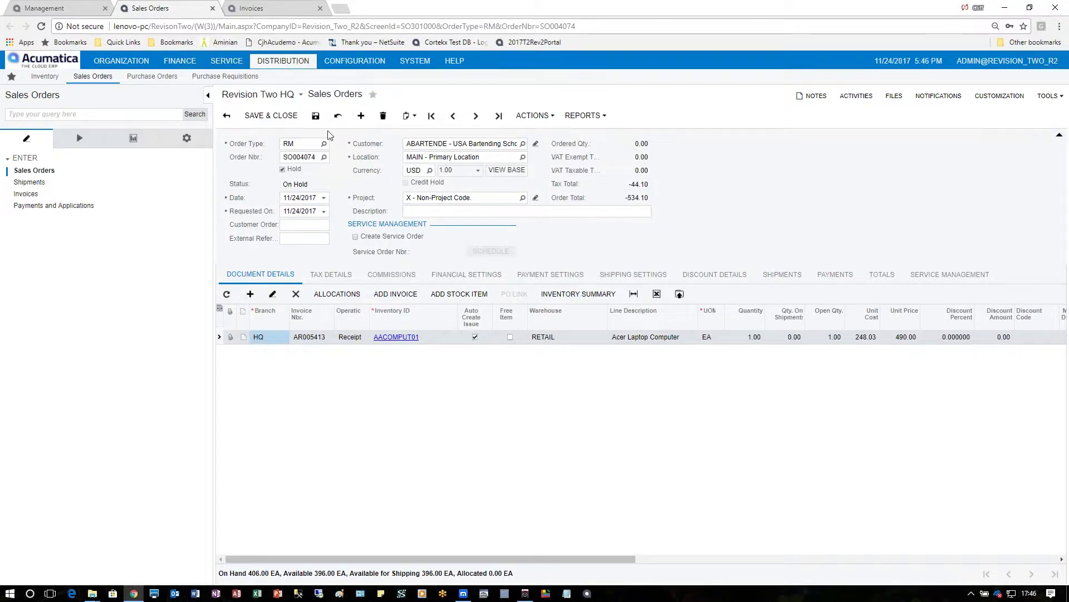
Save return order SO004074, clear its Hold flag, and save it as Open
{"action": "left_click", "coordinate": [315, 117]}
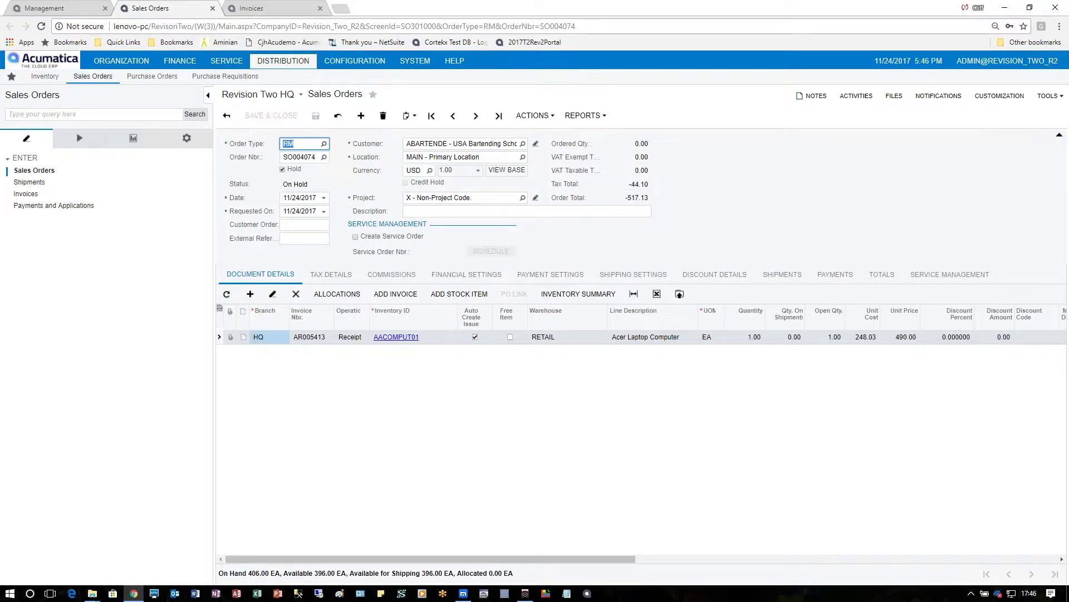
{"action": "left_click", "coordinate": [283, 170]}
{"action": "left_click", "coordinate": [316, 117]}
Create a receipt for the returned laptop into the RETAIL warehouse
{"action": "left_click", "coordinate": [546, 115]}
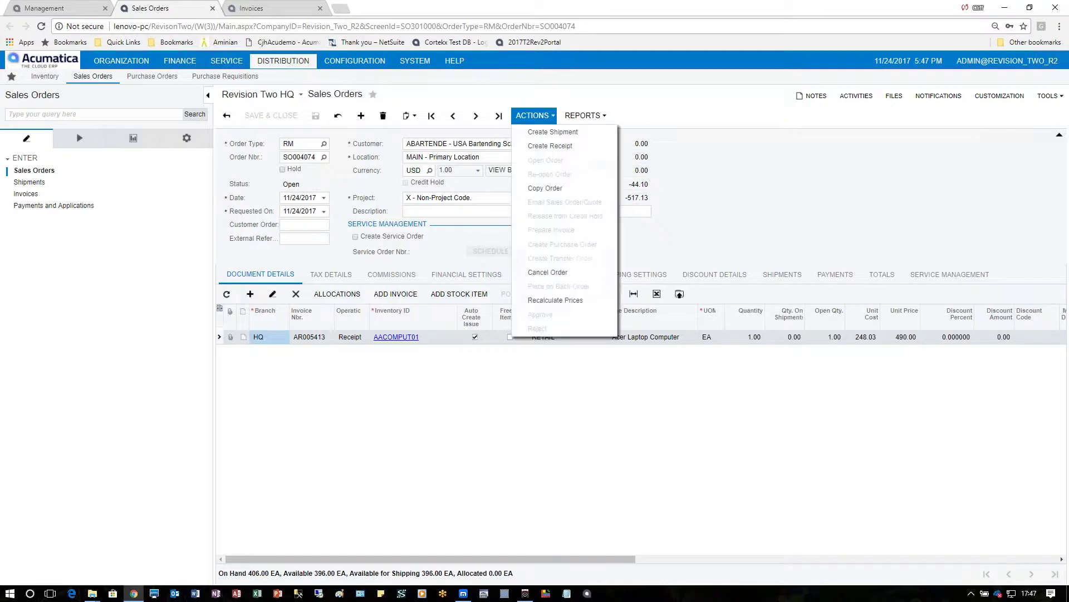
{"action": "left_click", "coordinate": [550, 146]}
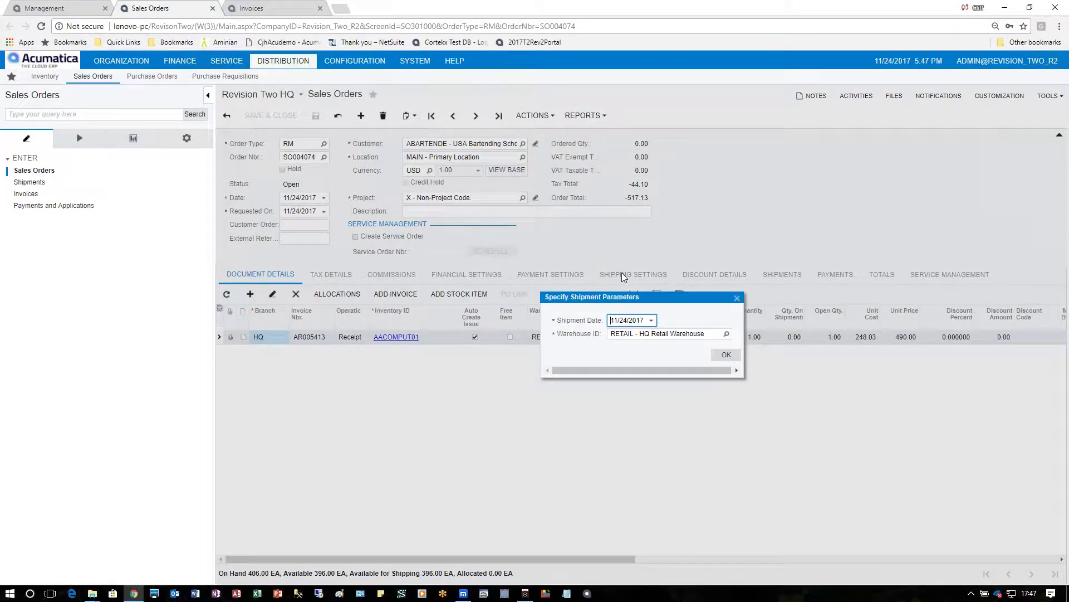
{"action": "left_click", "coordinate": [717, 358]}
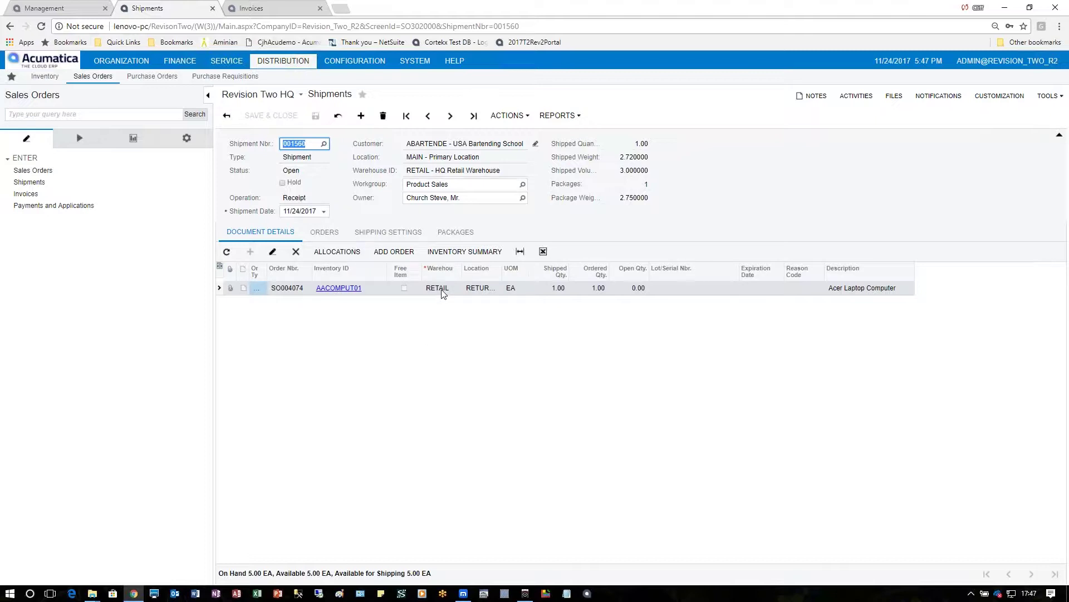
Confirm receipt 001560 and prepare the 534.10 credit memo from it
{"action": "left_click", "coordinate": [507, 116]}
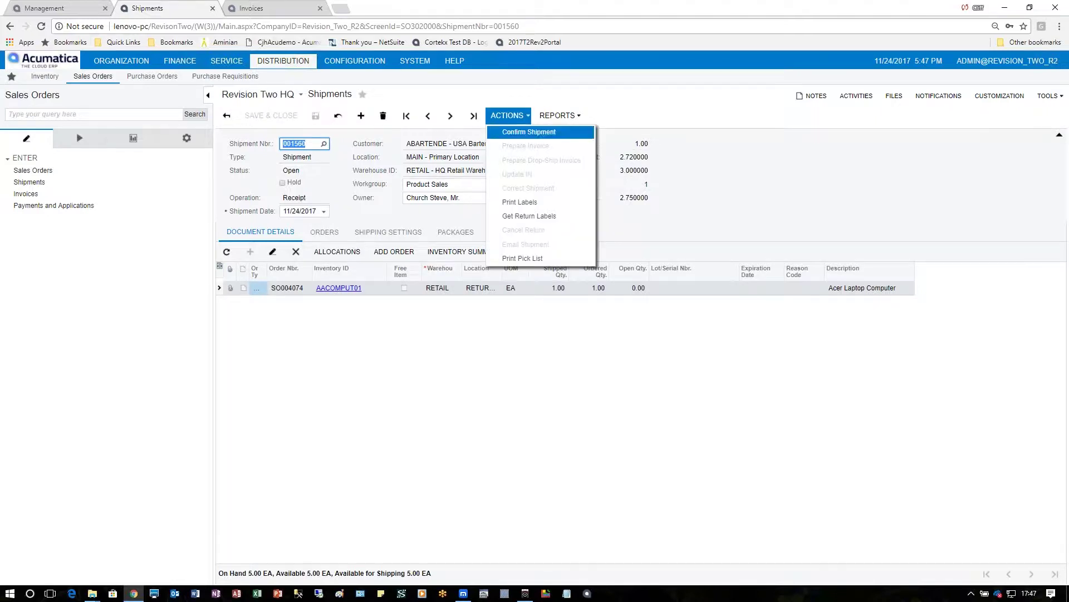
{"action": "left_click", "coordinate": [506, 132]}
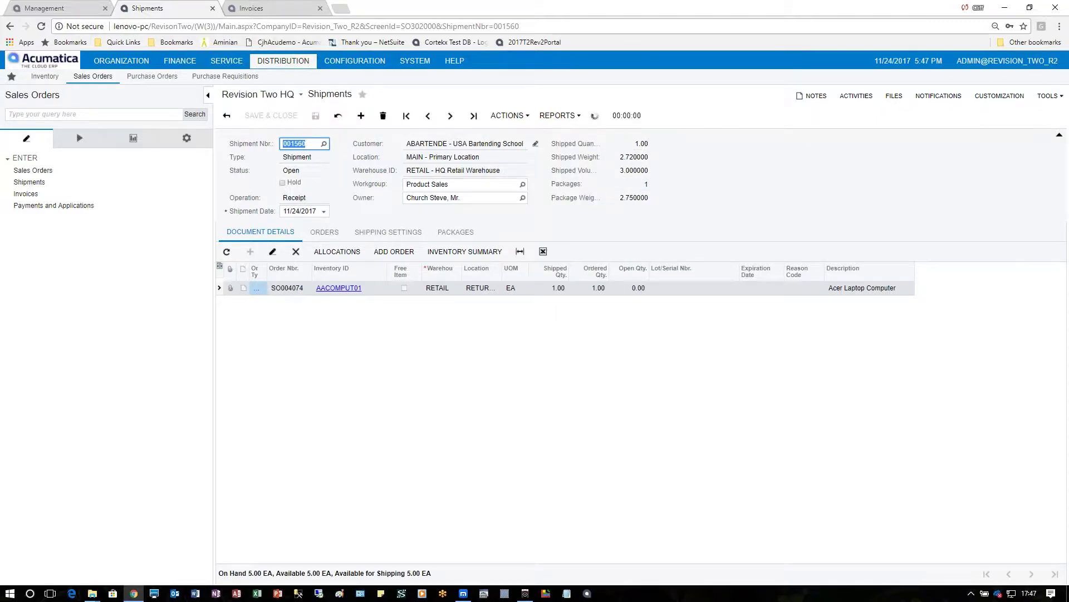
{"action": "left_click", "coordinate": [506, 116]}
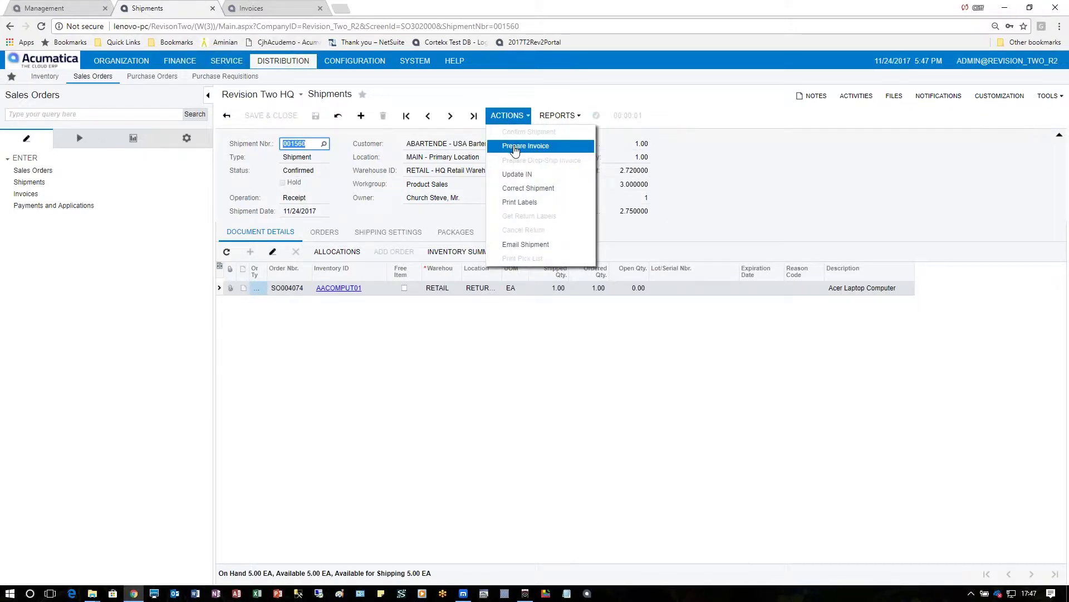
{"action": "left_click", "coordinate": [515, 147]}
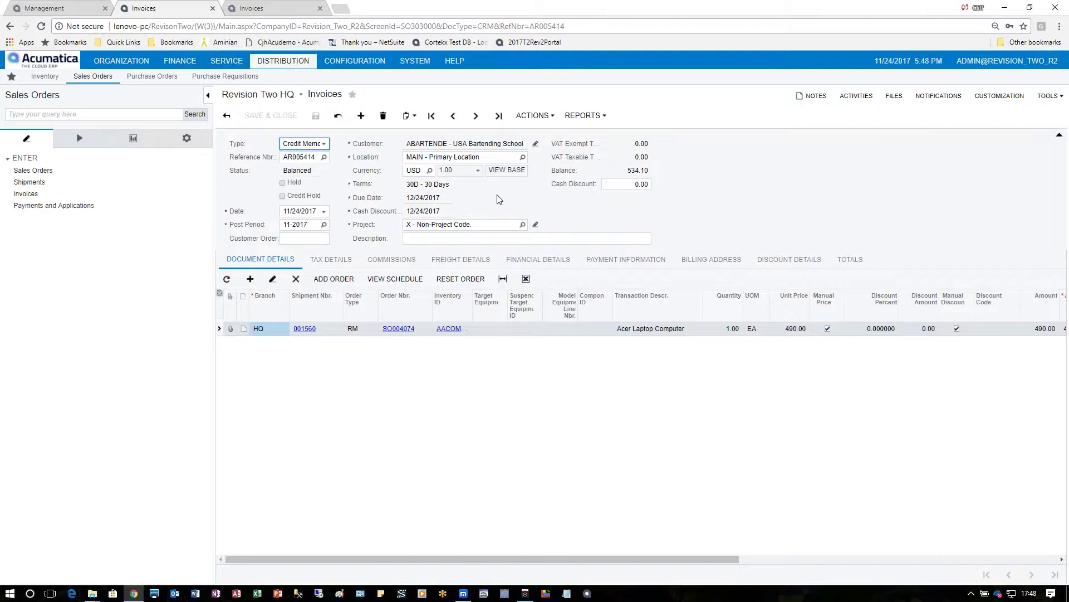
Release credit memo AR005414 so it is Open with amount 534.10
{"action": "left_click", "coordinate": [537, 124]}
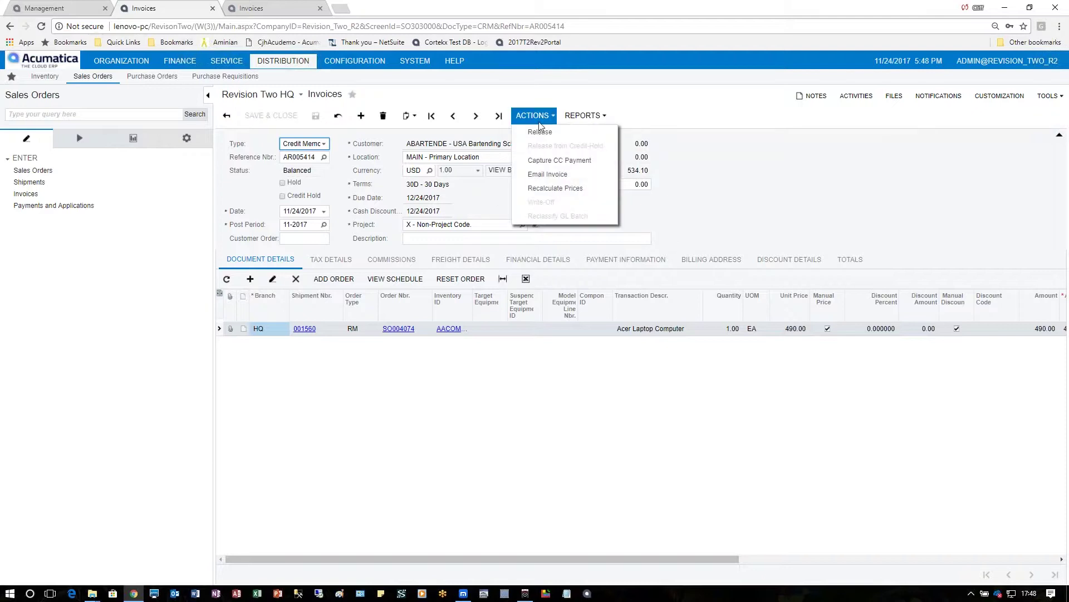
{"action": "left_click", "coordinate": [538, 132]}
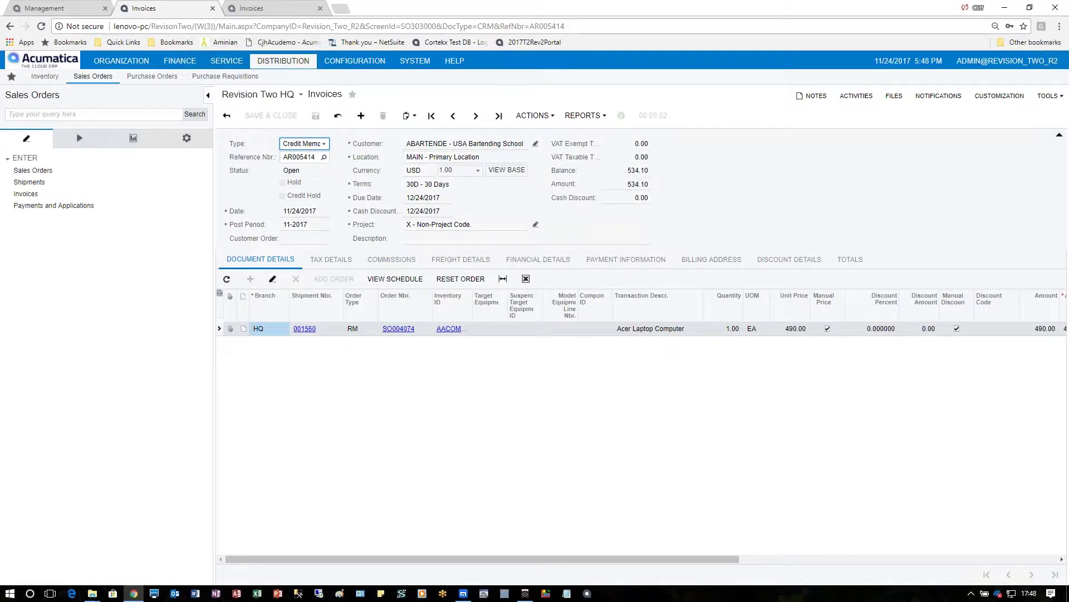
{"action": "key", "text": "ctrl+Tab"}
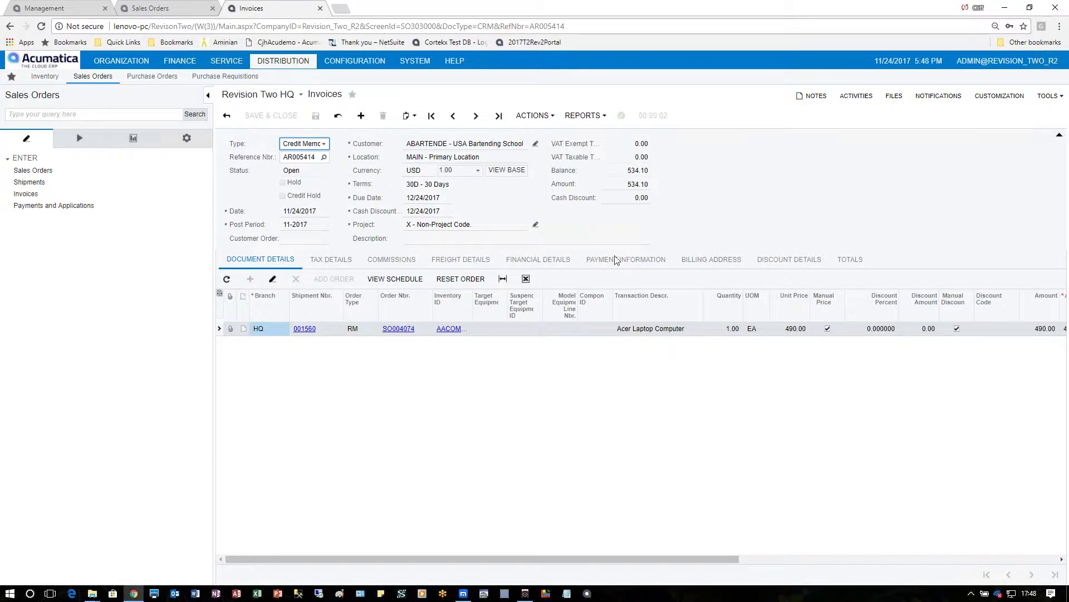
On return order SO004074, bring up shipment parameters for the replacement laptop Issue line
{"action": "left_click", "coordinate": [142, 10]}
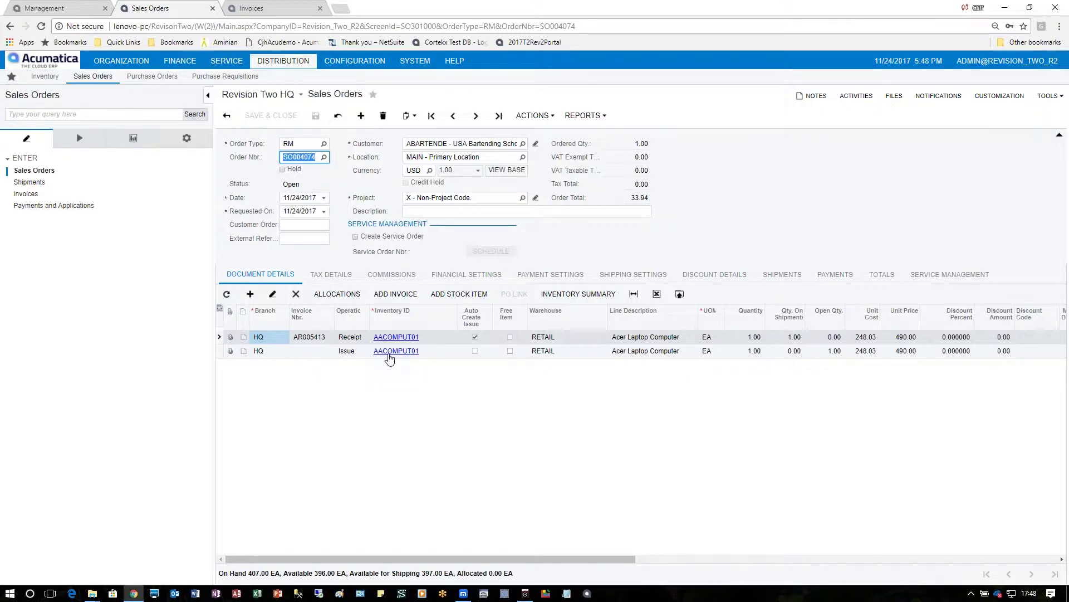
{"action": "left_click", "coordinate": [473, 336]}
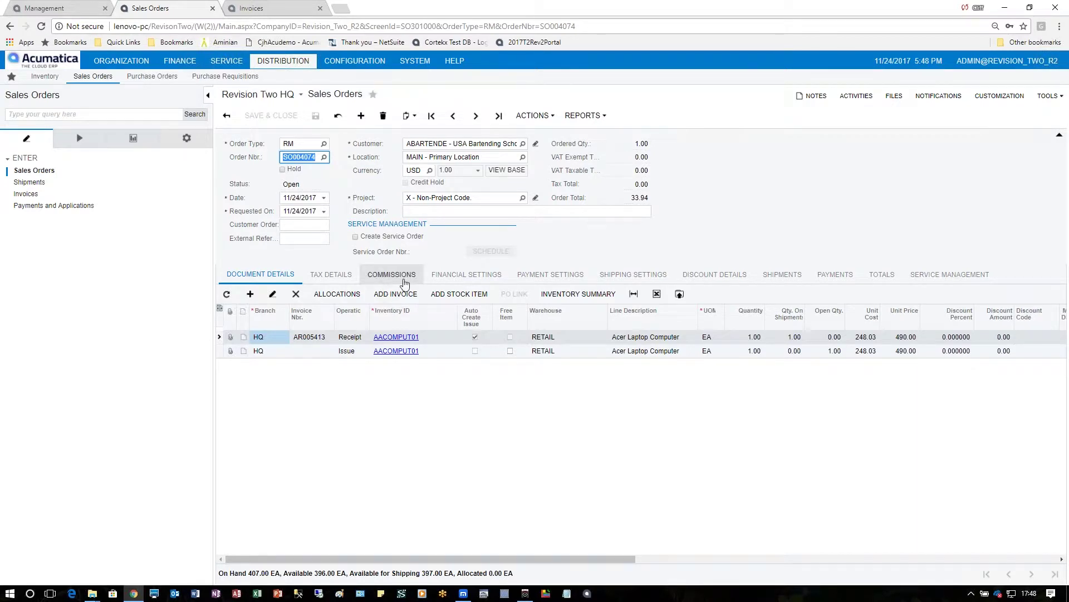
{"action": "left_click", "coordinate": [532, 116]}
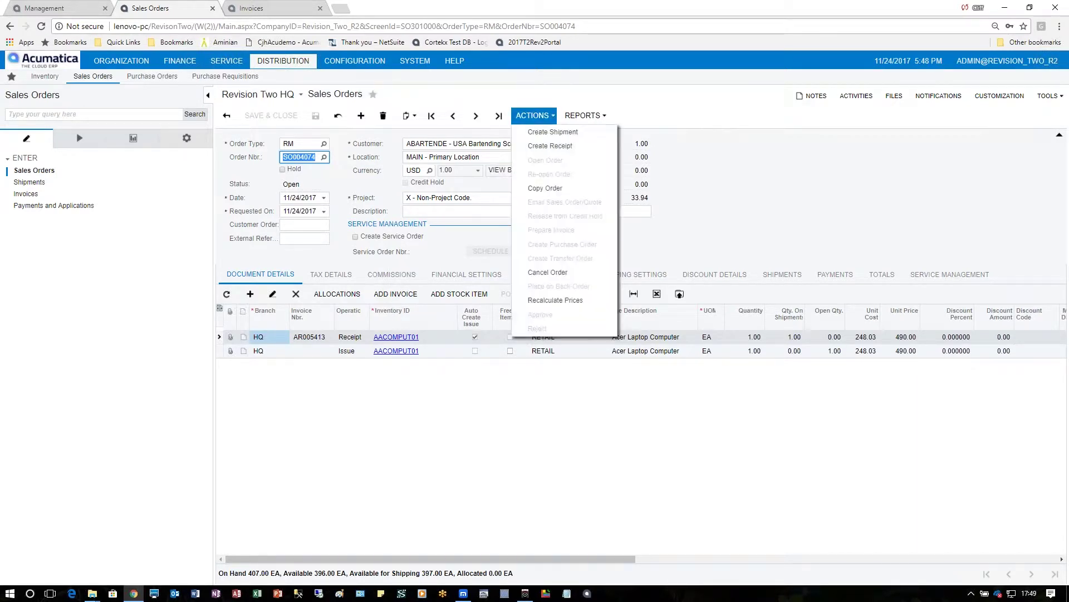
{"action": "left_click", "coordinate": [553, 132]}
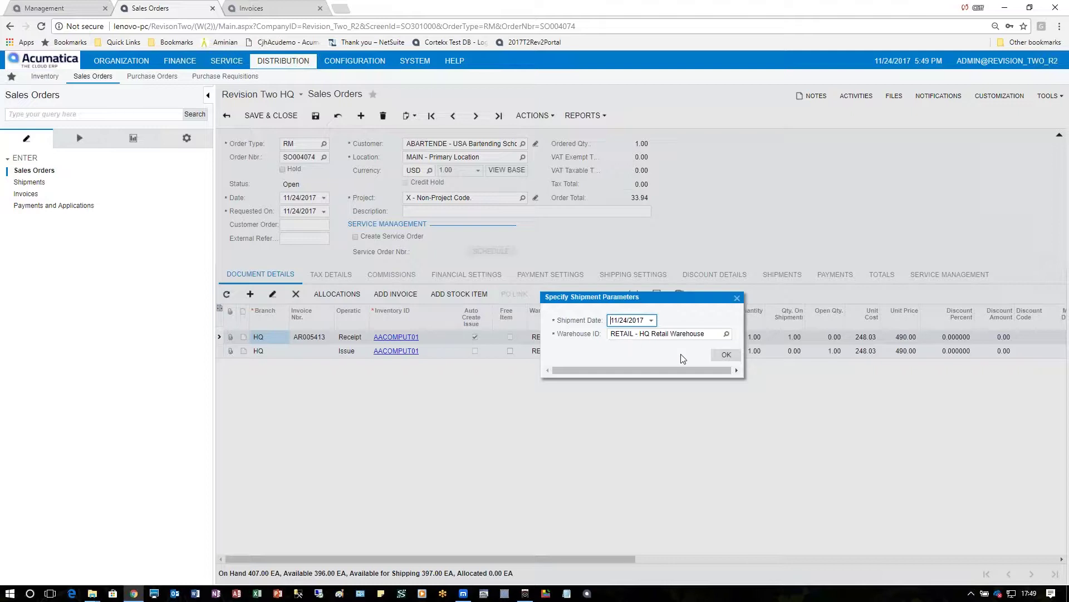
Create and confirm shipment 001561 of the replacement laptop from RETAIL
{"action": "left_click", "coordinate": [726, 355]}
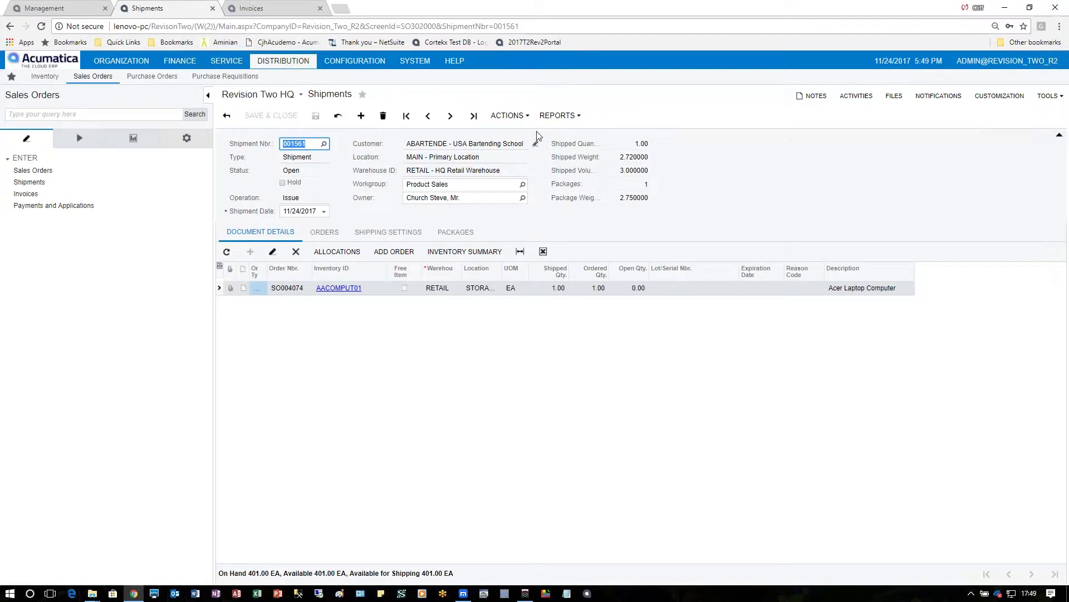
{"action": "left_click", "coordinate": [507, 115]}
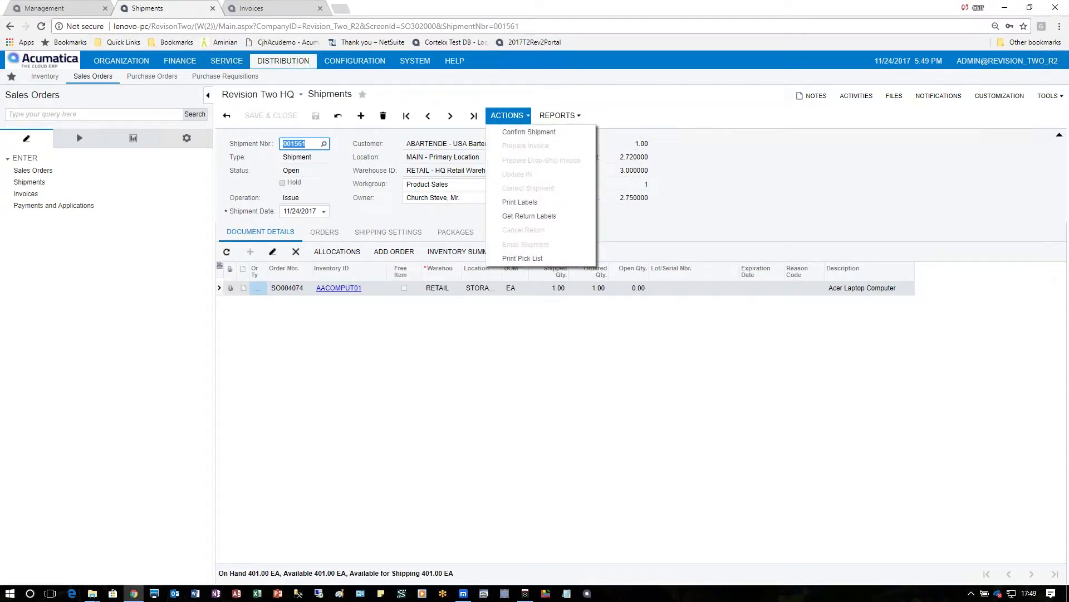
{"action": "left_click", "coordinate": [529, 132]}
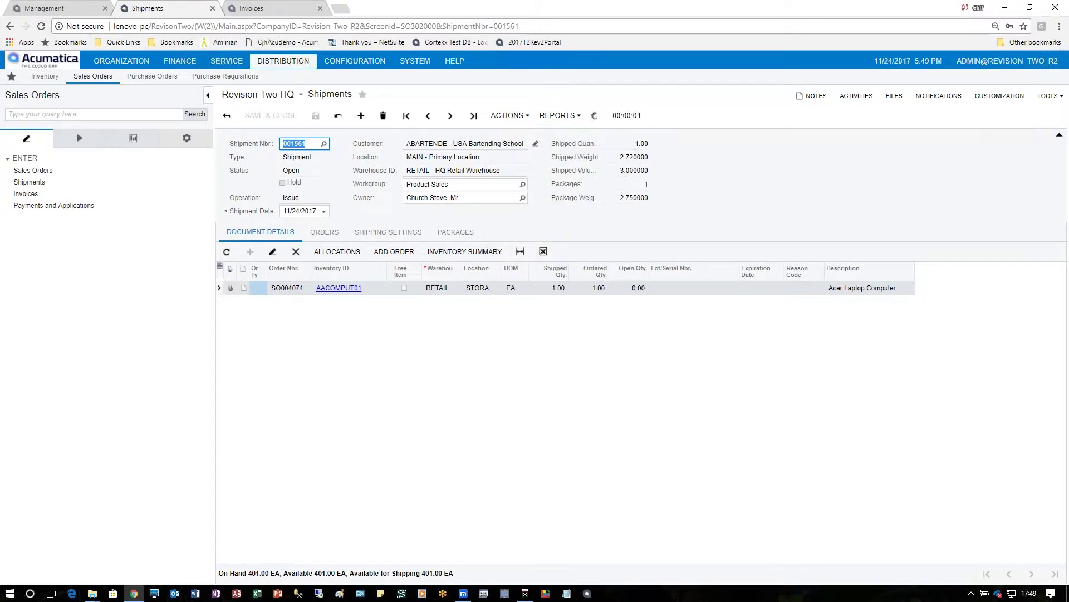
Prepare invoice AR005415 for 549.53 from the confirmed shipment
{"action": "left_click", "coordinate": [510, 116]}
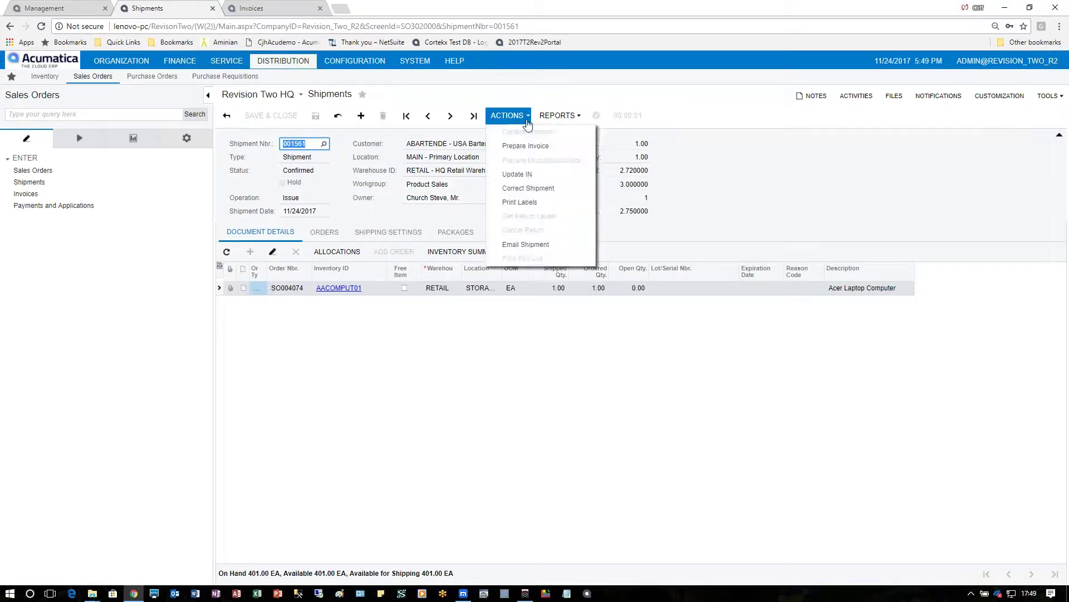
{"action": "left_click", "coordinate": [524, 142]}
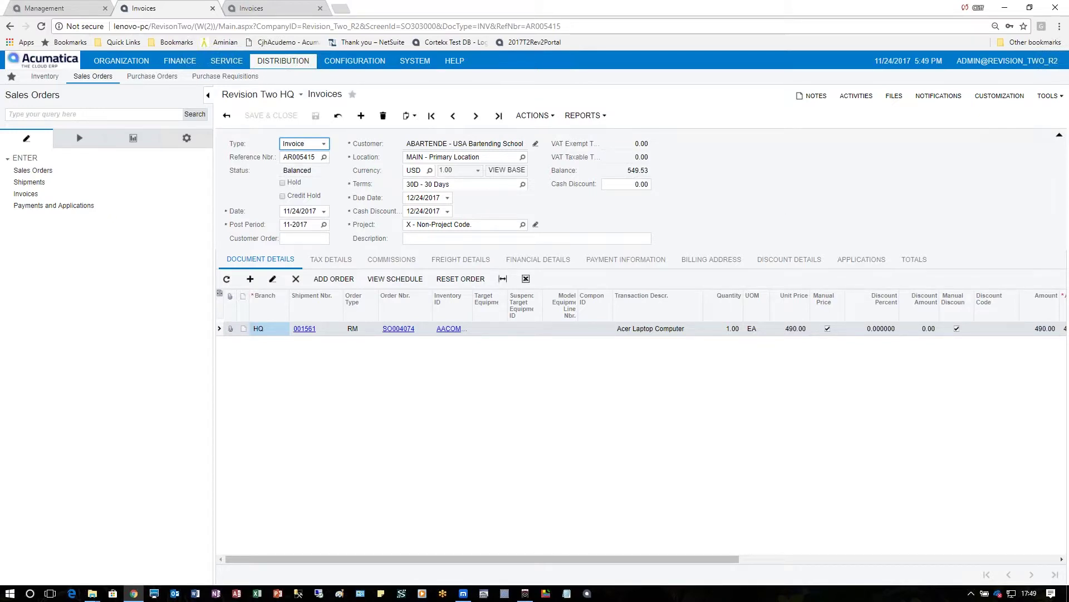
{"action": "left_click", "coordinate": [551, 118]}
Release invoice AR005415 so it stands Open with a 549.53 balance
{"action": "left_click", "coordinate": [547, 132]}
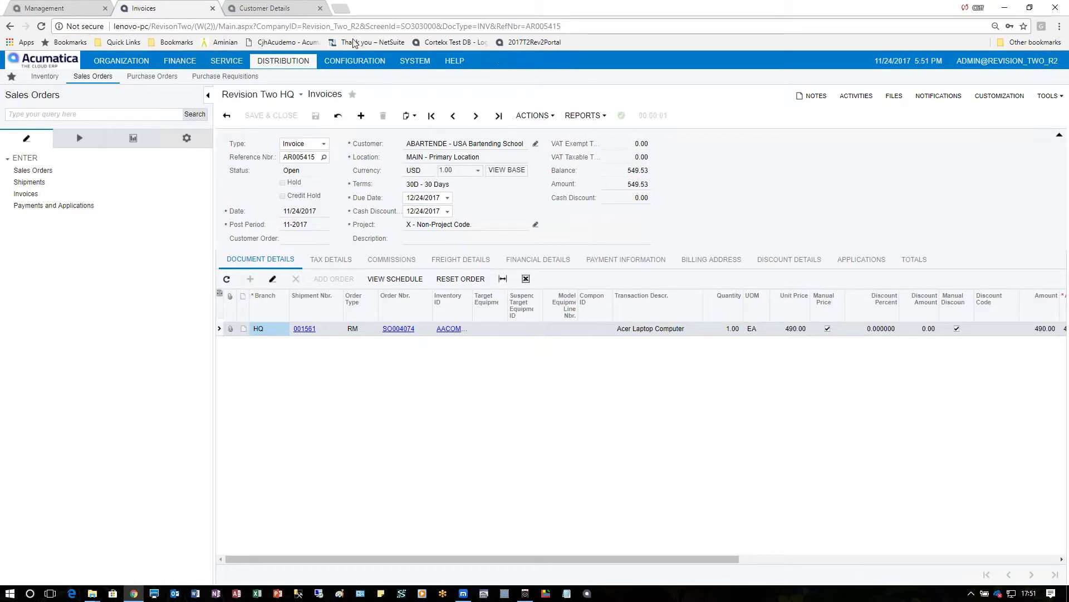
Review the customer's open 549.53 invoice and -534.10 credit memo, then return to the Management dashboard
{"action": "left_click", "coordinate": [277, 10]}
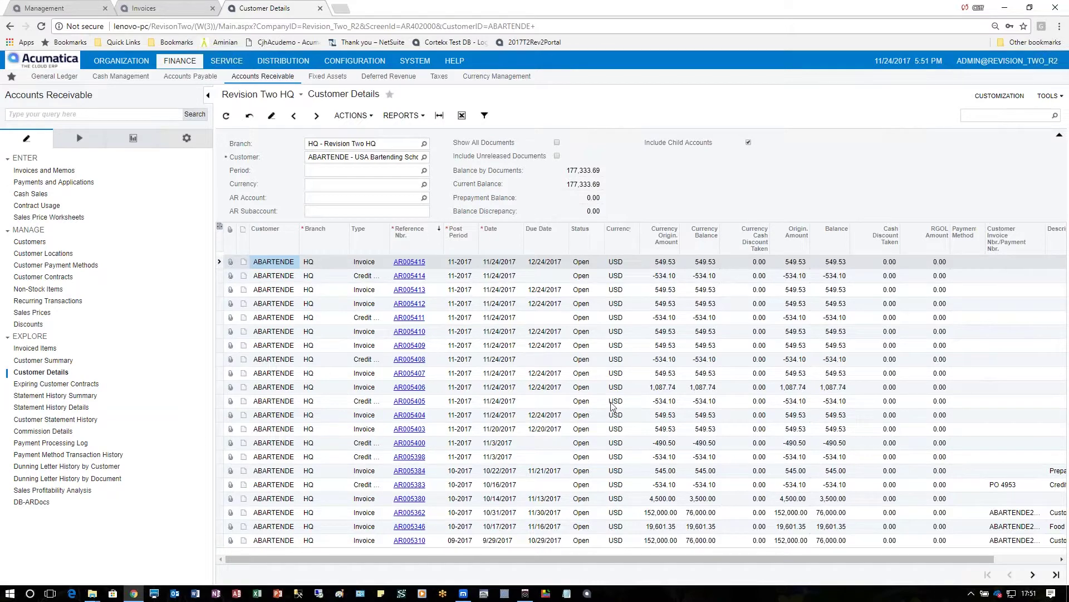
{"action": "left_click", "coordinate": [51, 10]}
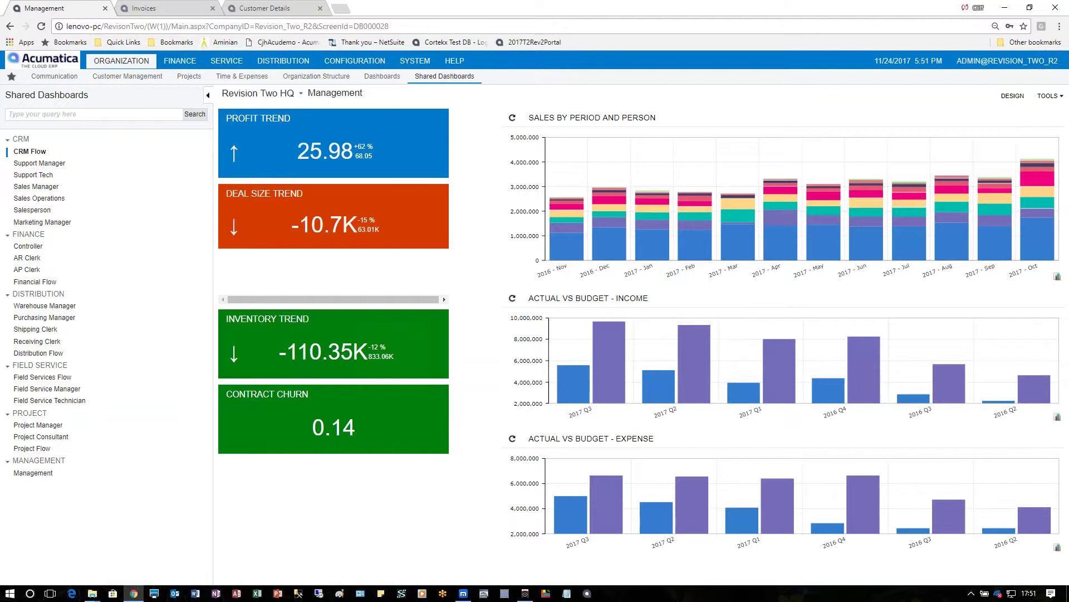